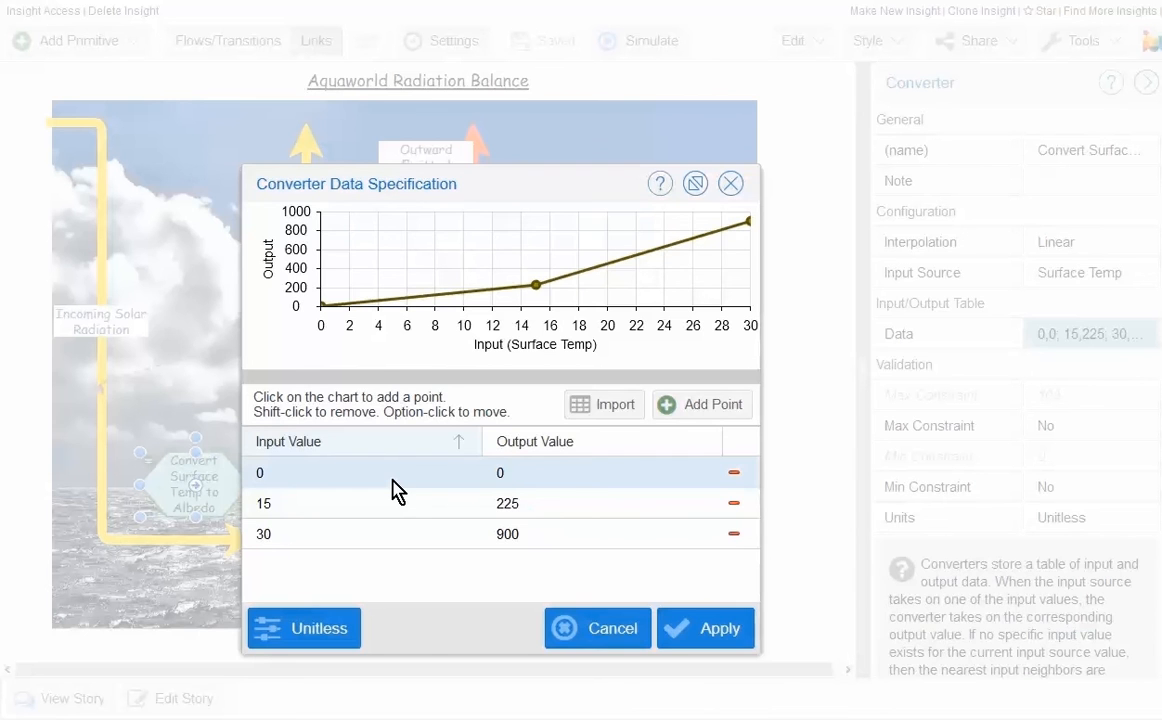
Step: Set the first point of the Surface Temp converter data to input -273 and output 0.7
left_click(391, 478)
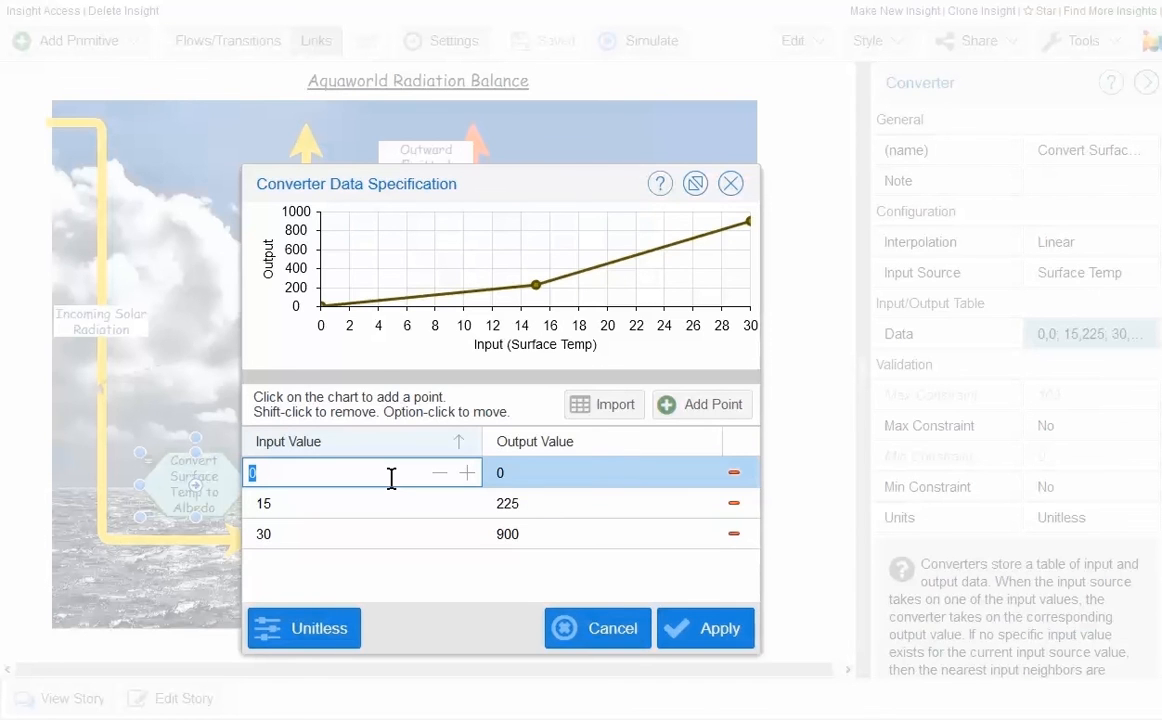
type("-273")
left_click(566, 477)
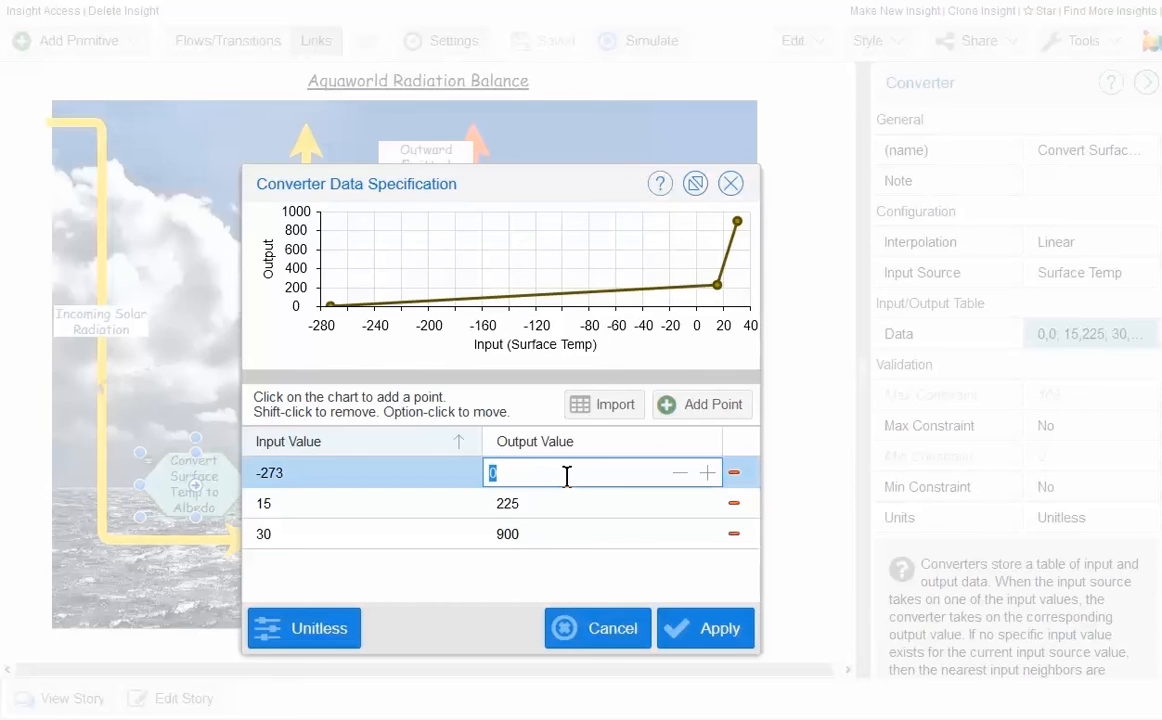
type("0.7")
Step: Set the second converter data point to input -50 and output 0.7
left_click(423, 505)
type("-50")
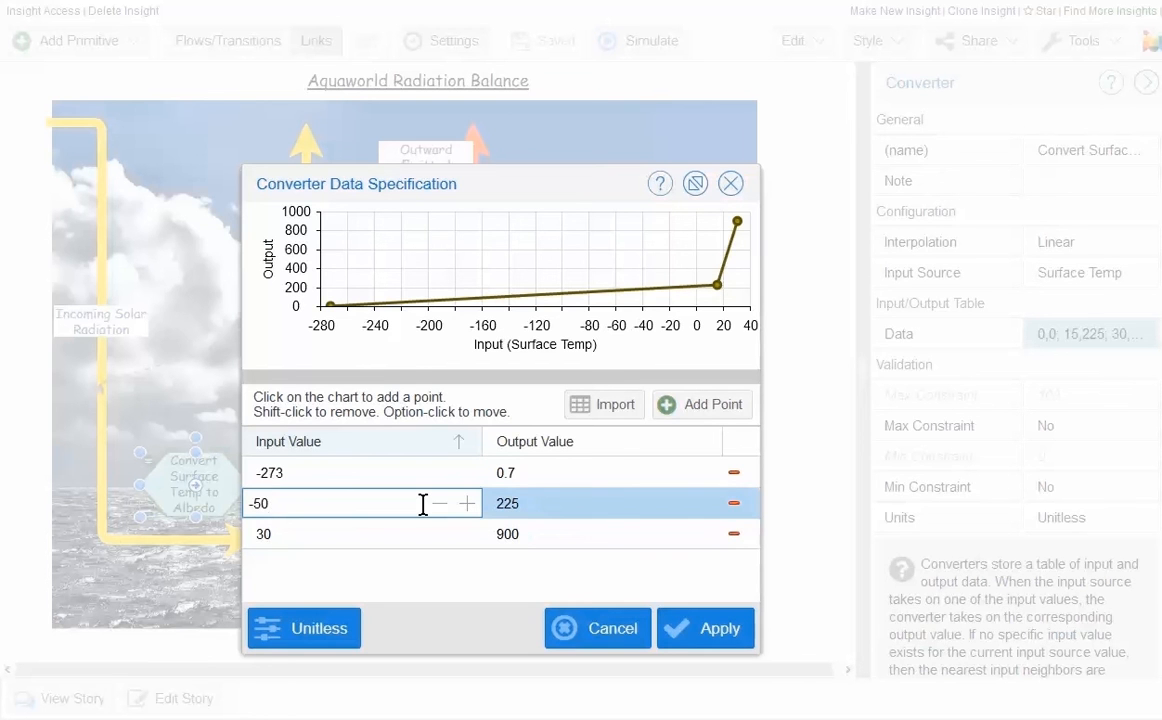
key("Tab")
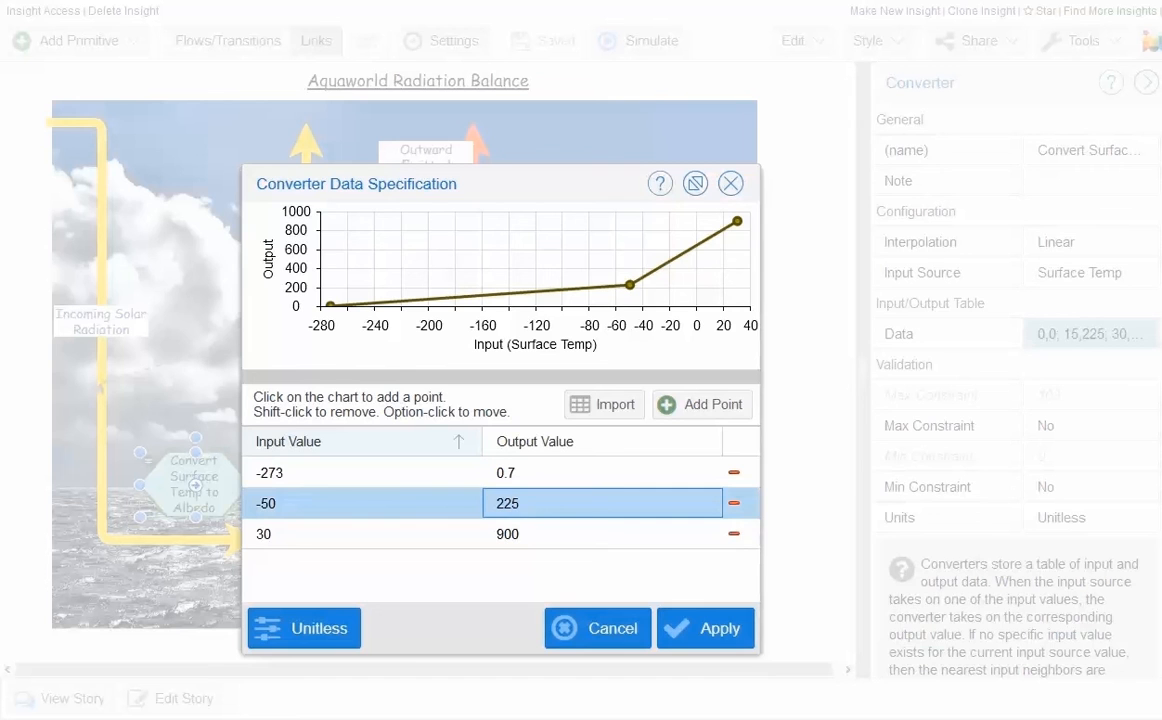
left_click(371, 503)
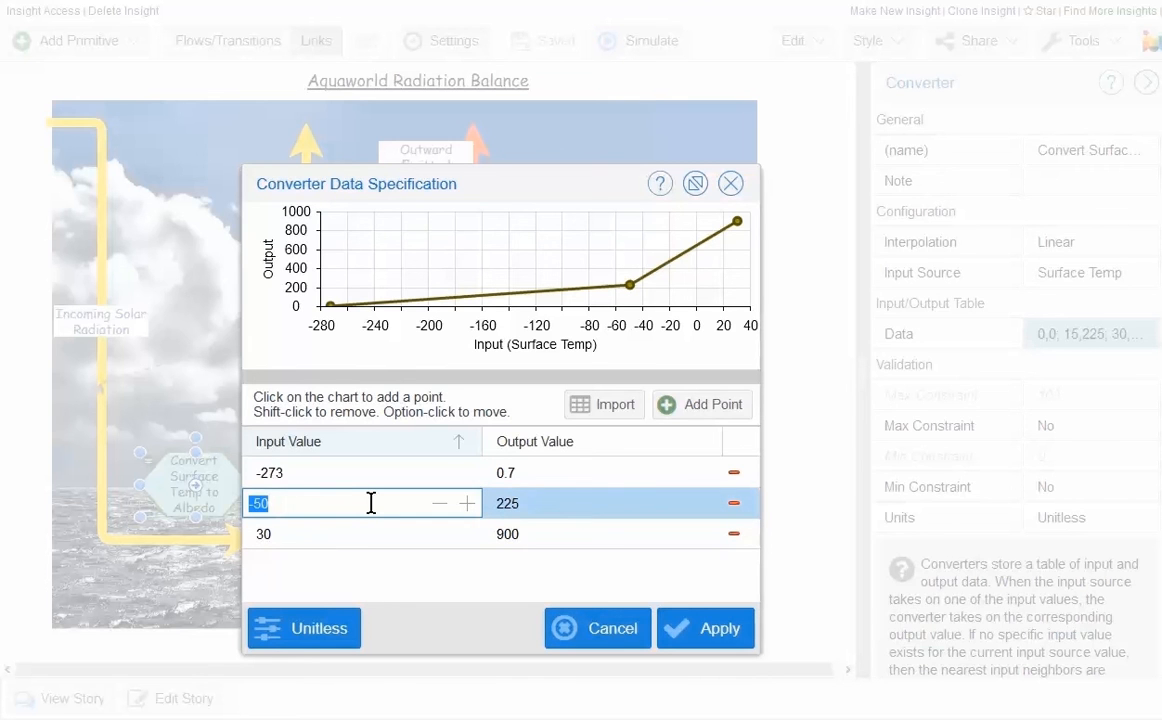
type("-50")
key("Tab")
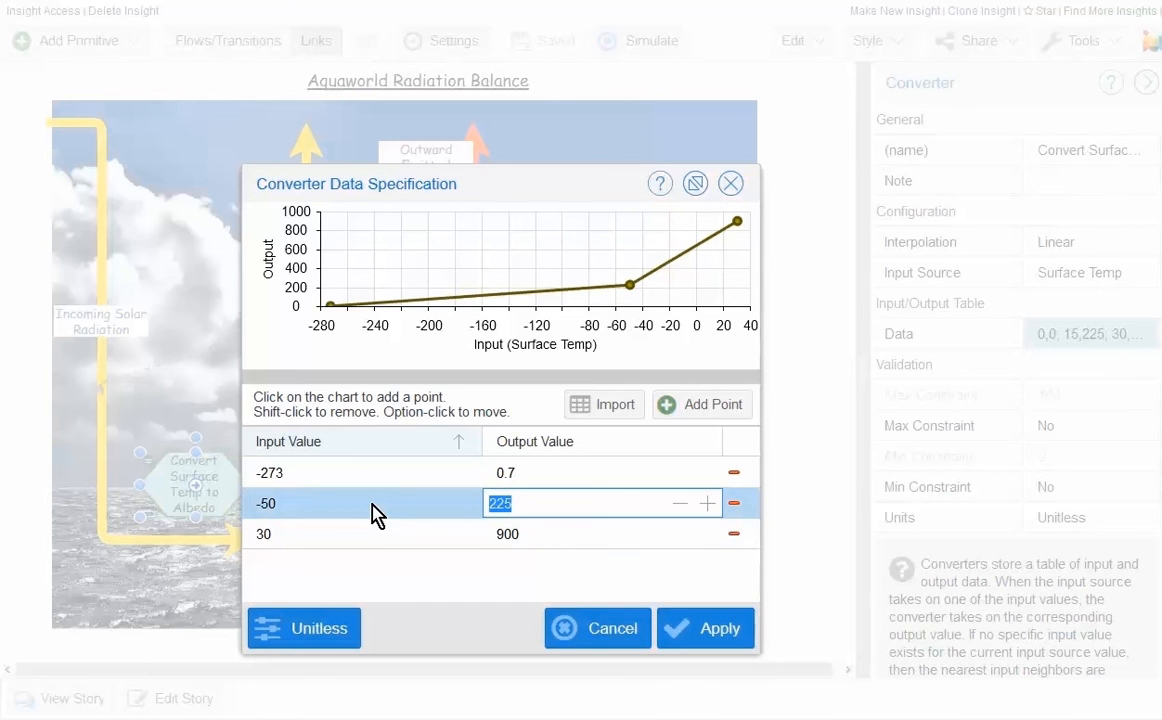
type("0.7")
key("Tab")
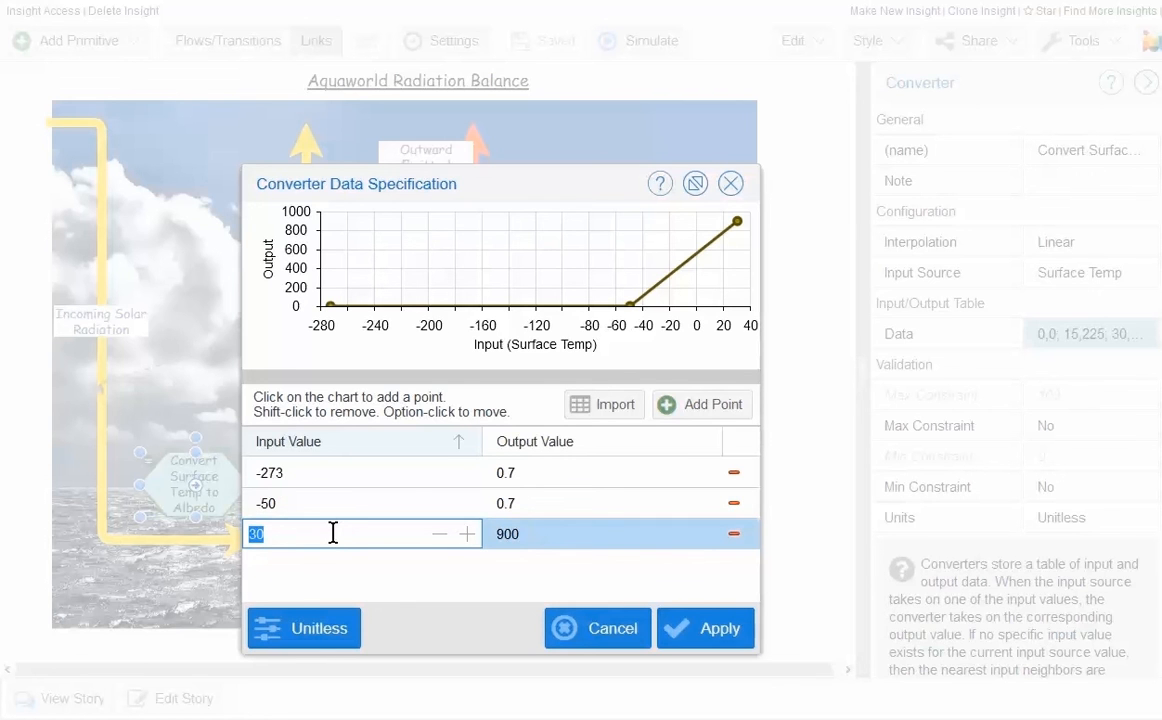
Step: Set the third converter data point to input 50 and output 0.1
type("+50")
key("Tab")
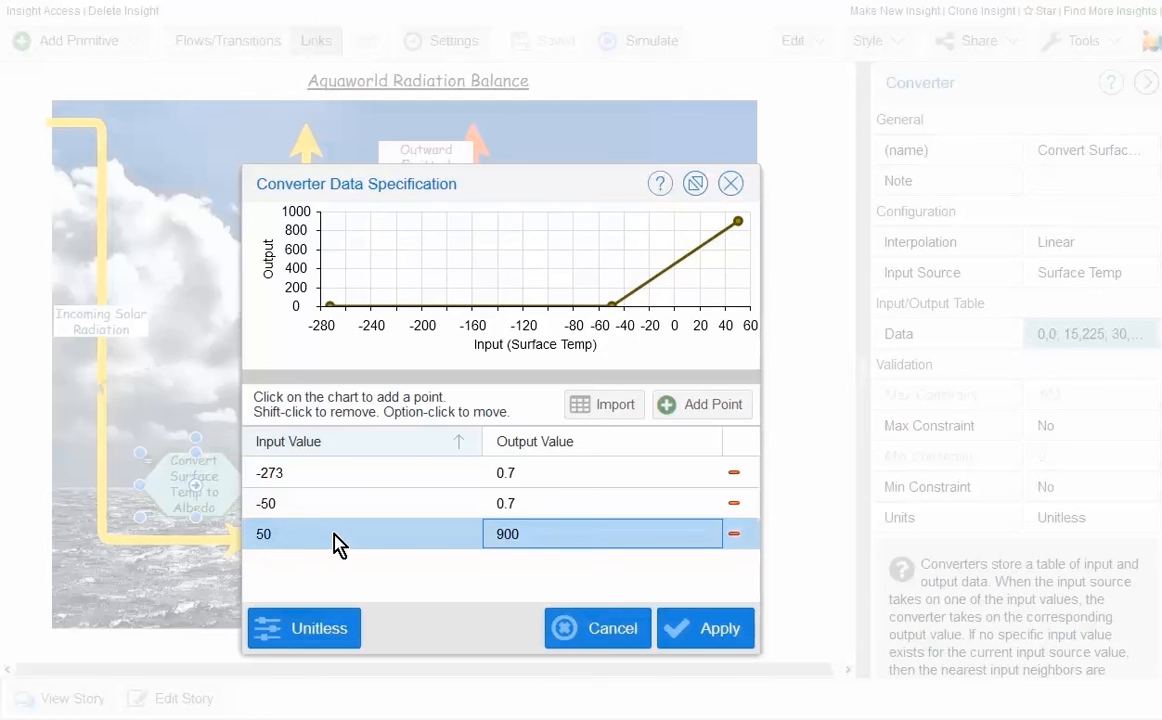
type("0.1")
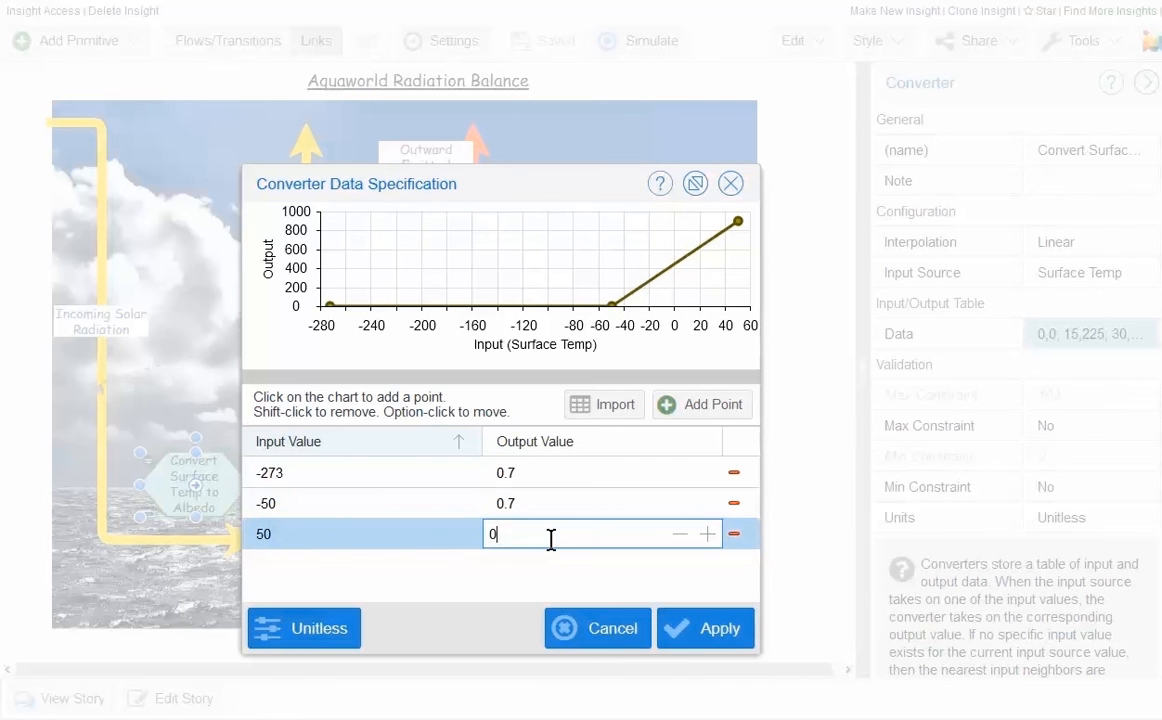
key("Return")
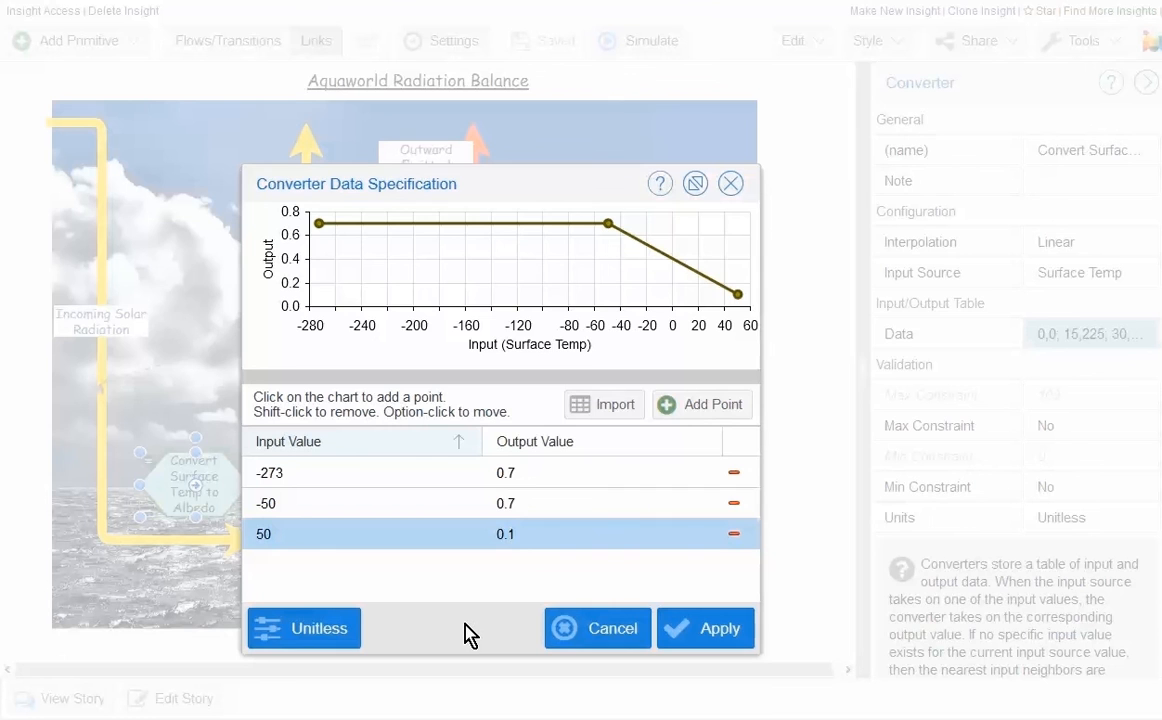
Step: Add a fourth converter data point with input 200 and output 0.1, and apply the data table
left_click(706, 403)
left_click(343, 535)
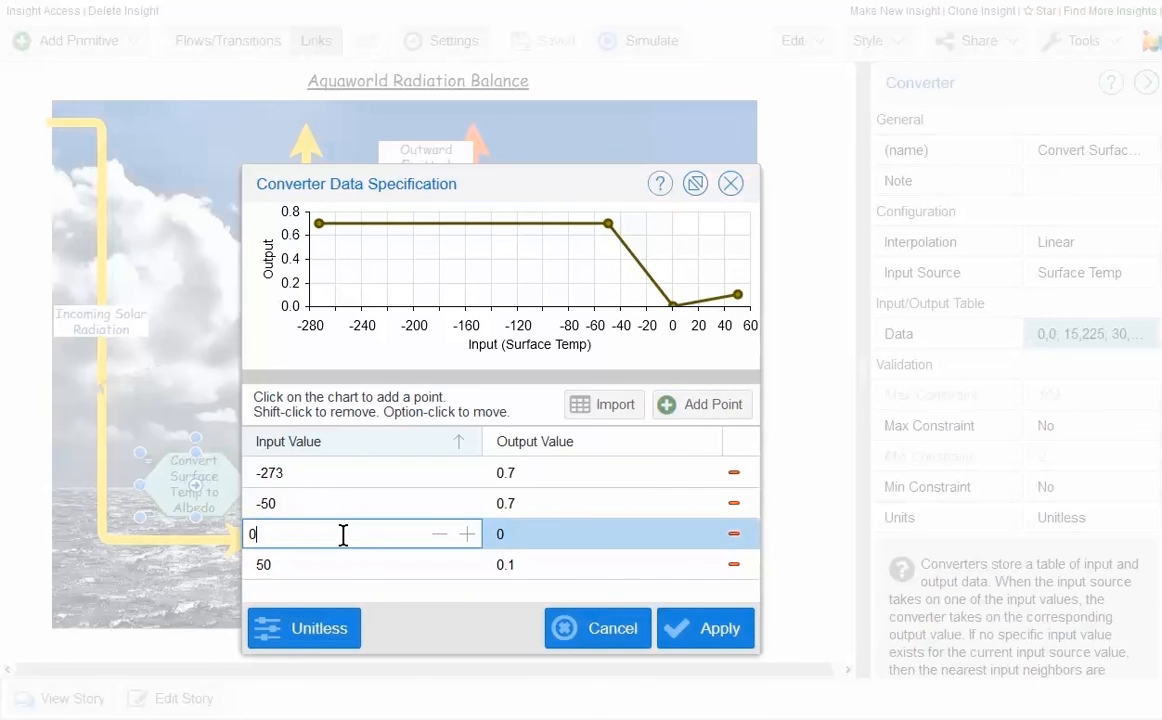
type("2")
key("BackSpace")
key("BackSpace")
type("200")
key("Return")
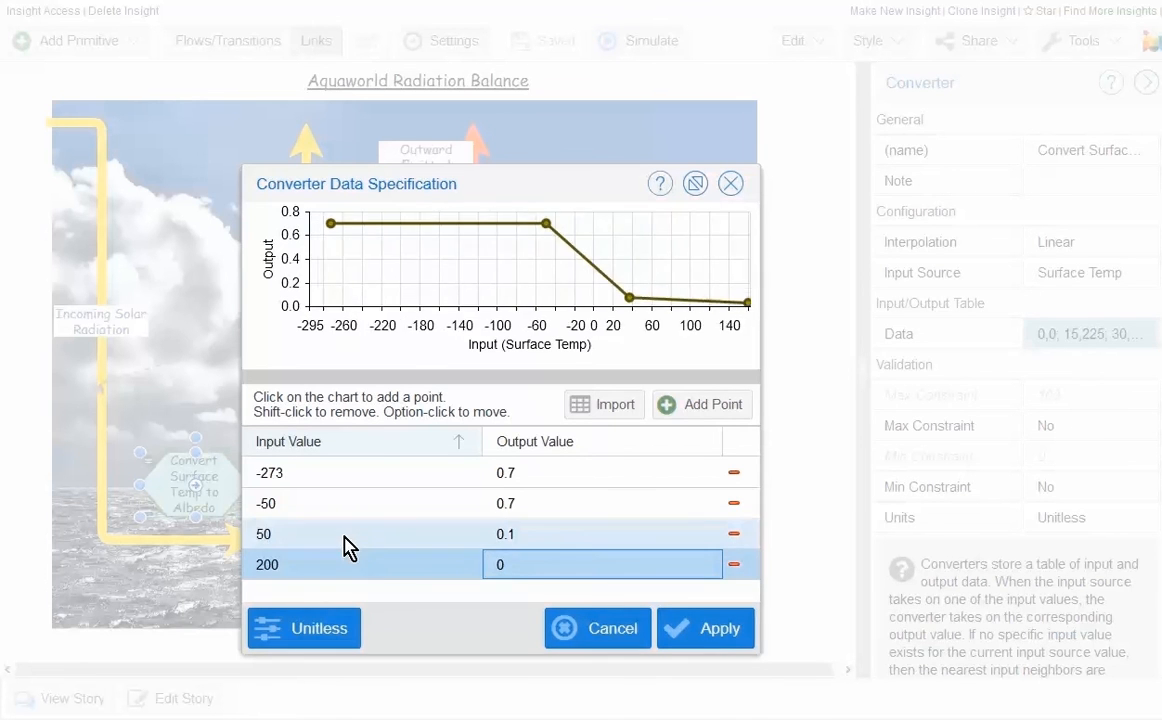
left_click(519, 563)
type("0.1")
key("Return")
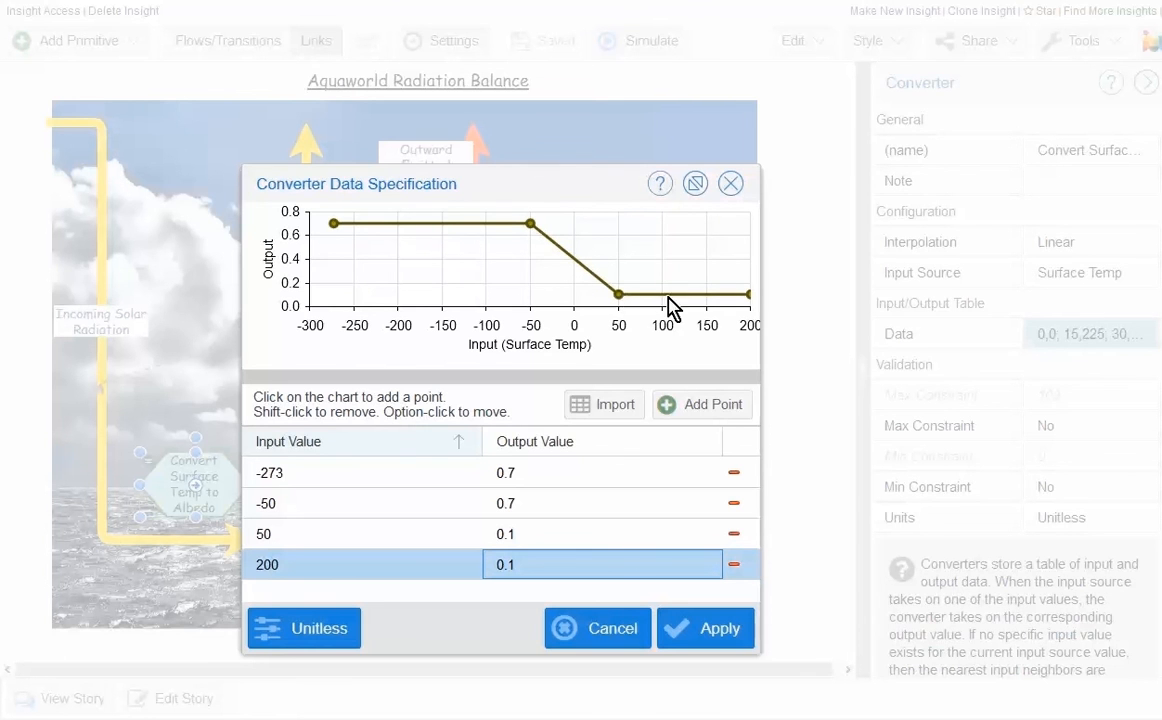
left_click(695, 626)
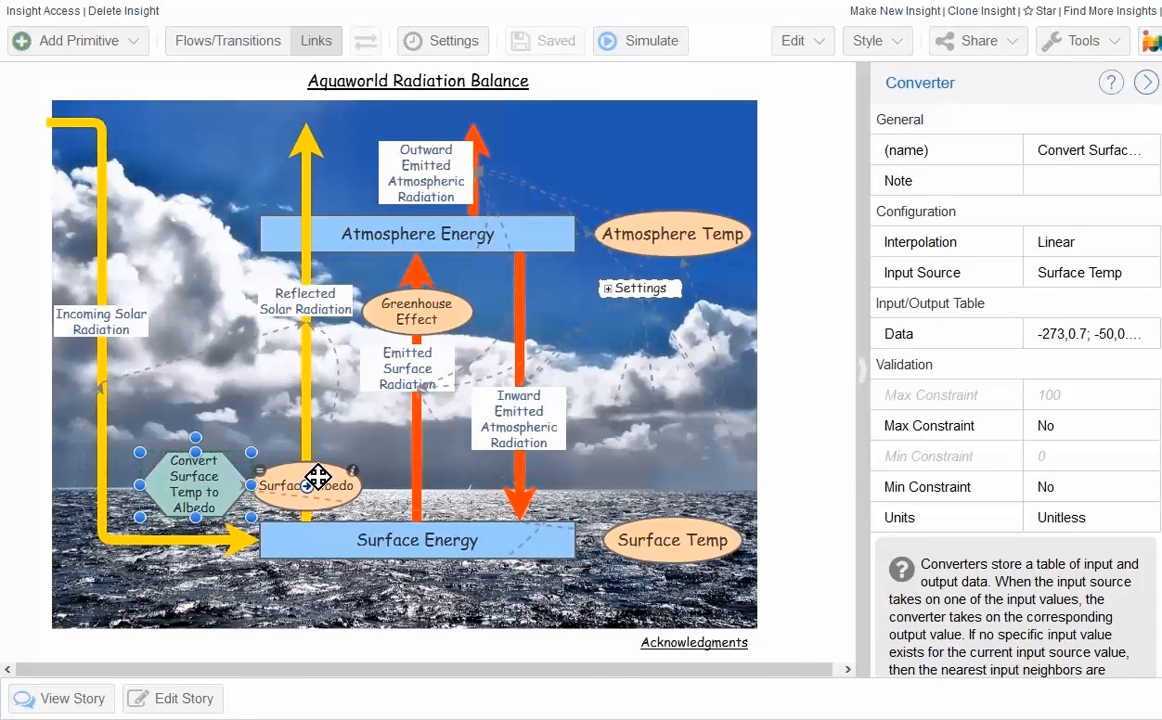
Step: Check the Surface Albedo variable's equation and set the Greenhouse Effect to 1
double_click(255, 485)
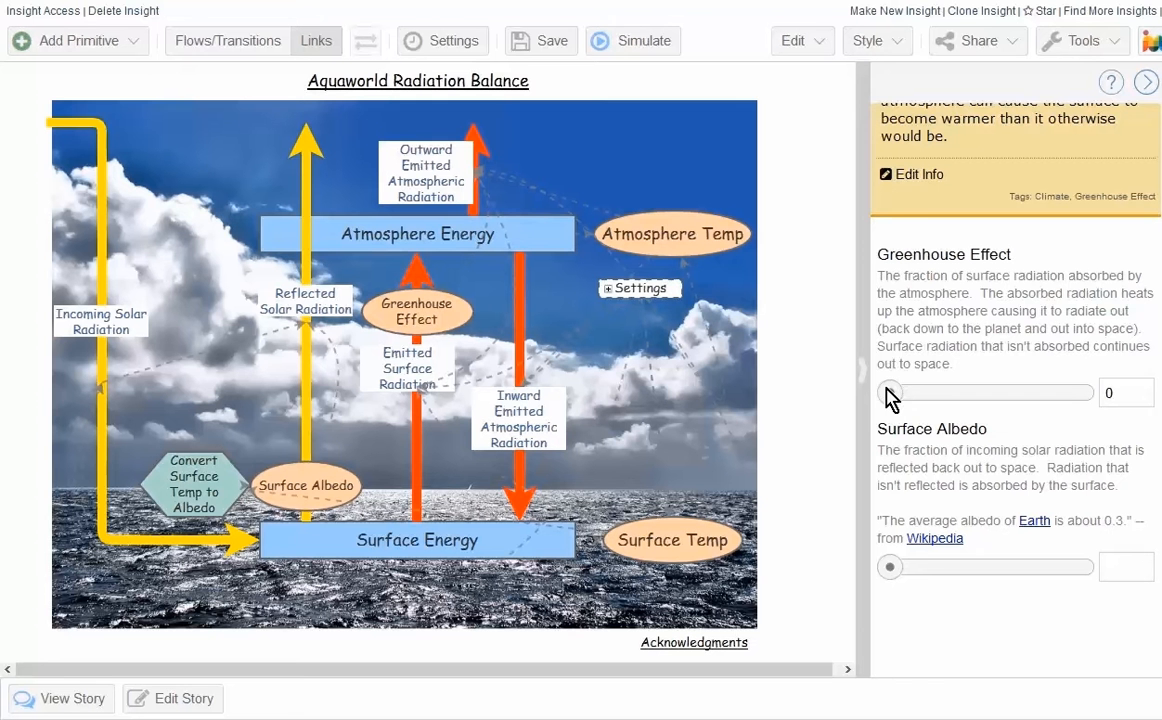
left_click_drag(887, 397, 1102, 394)
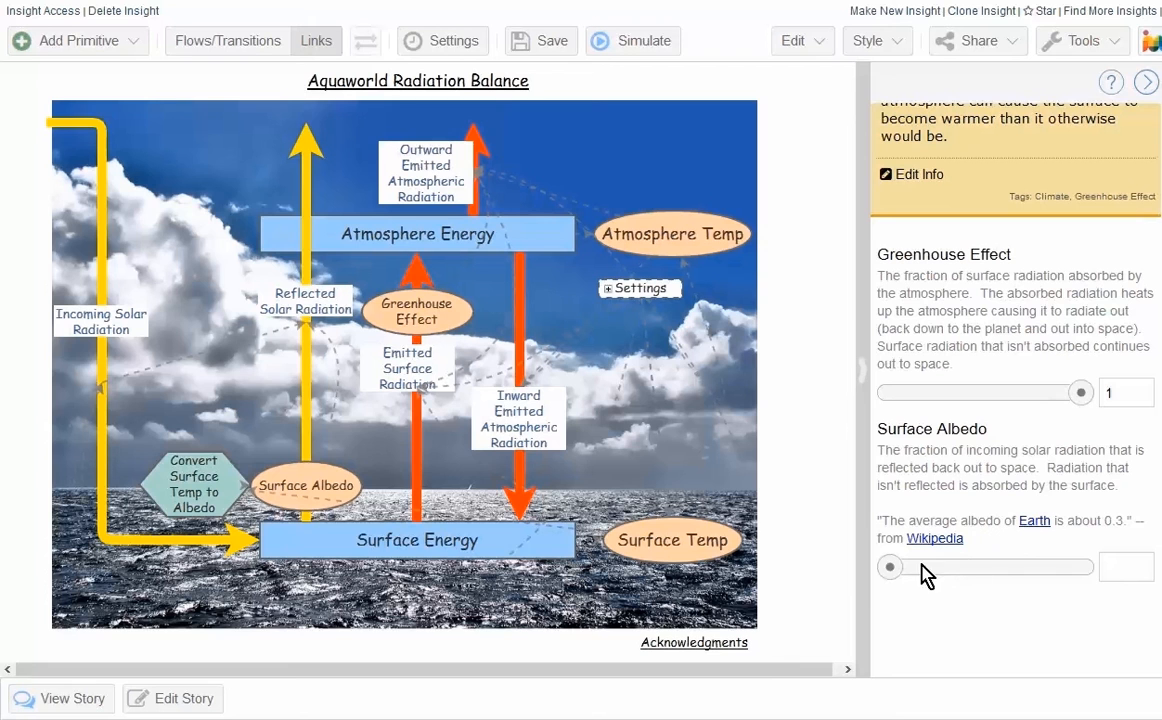
Step: Try changing Surface Albedo with its slider, and decline overwriting the converter reference
left_click_drag(900, 572, 1027, 584)
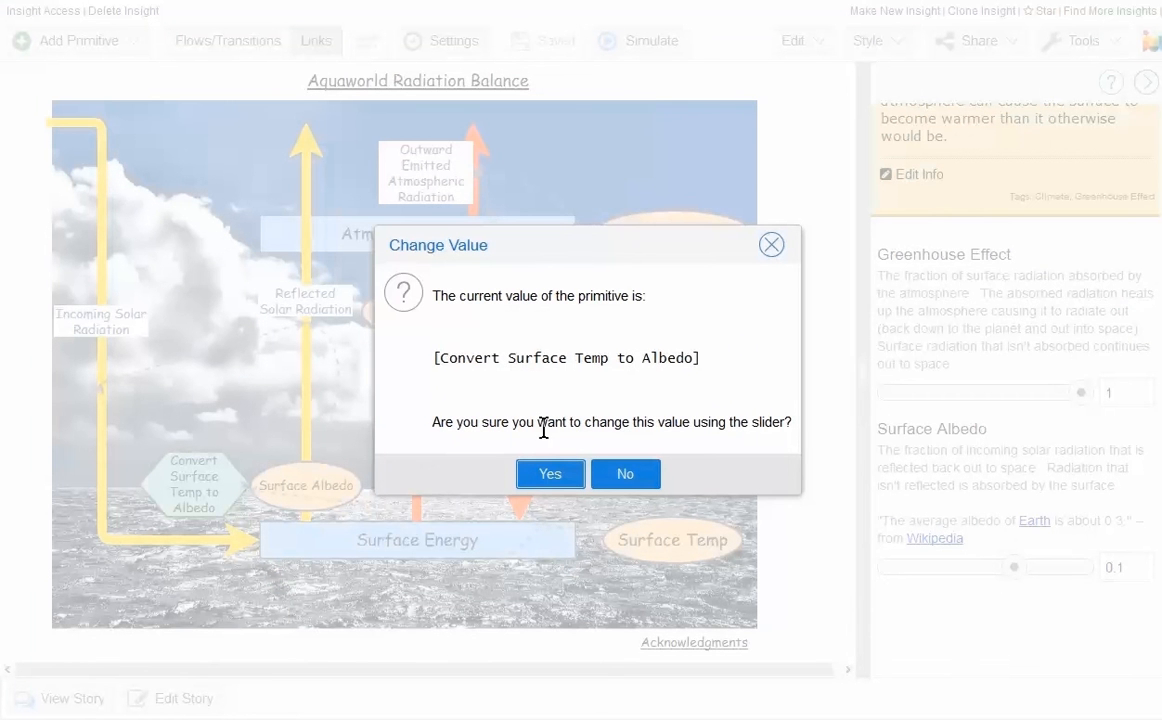
left_click(628, 474)
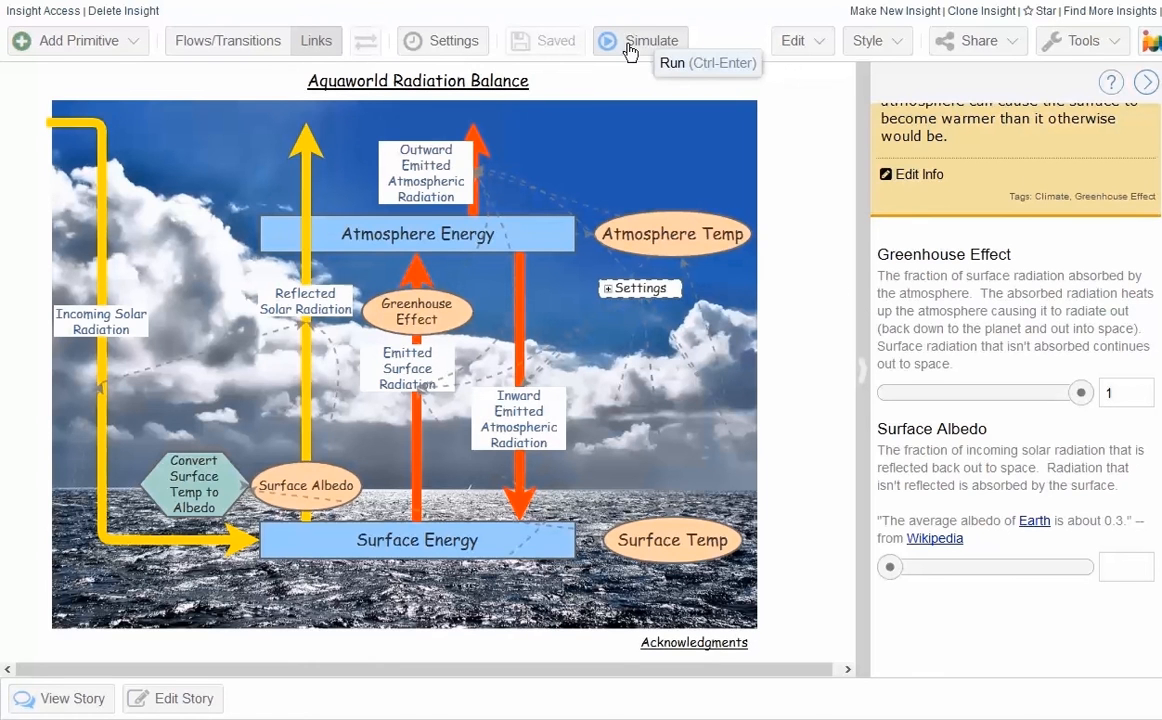
Step: Run the simulation with the albedo converter, examine the surface and atmosphere temperature curves, and close the results
left_click(628, 51)
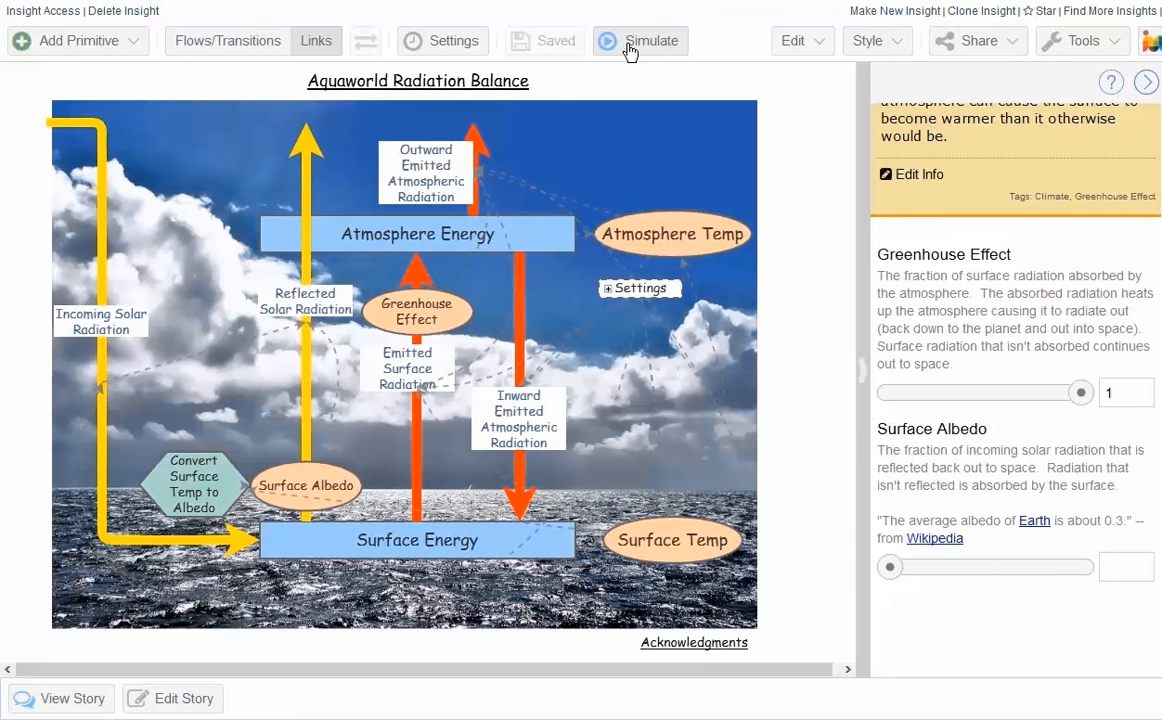
left_click(629, 50)
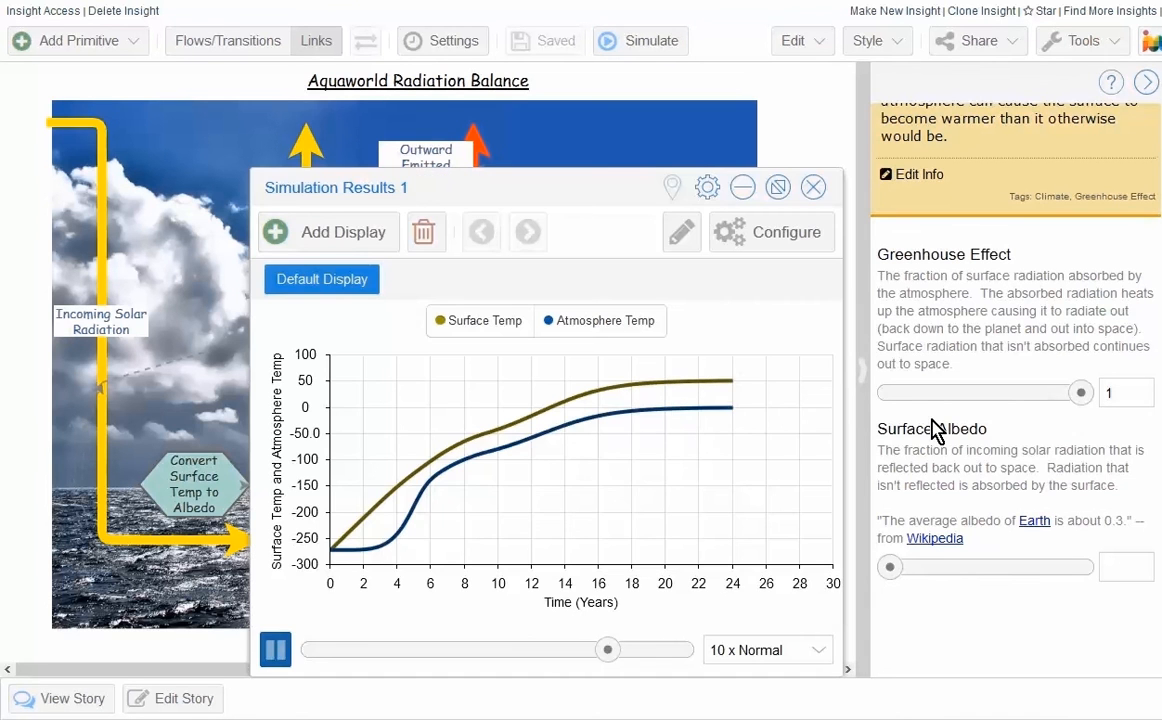
mouse_move(495, 443)
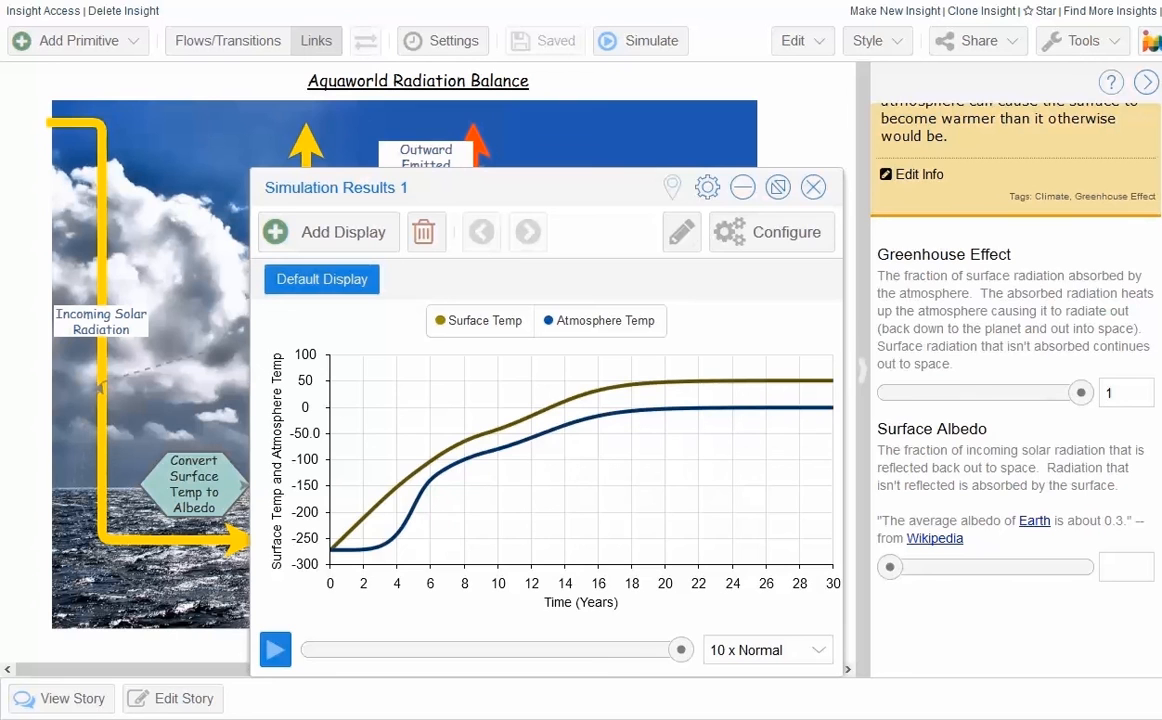
left_click(813, 187)
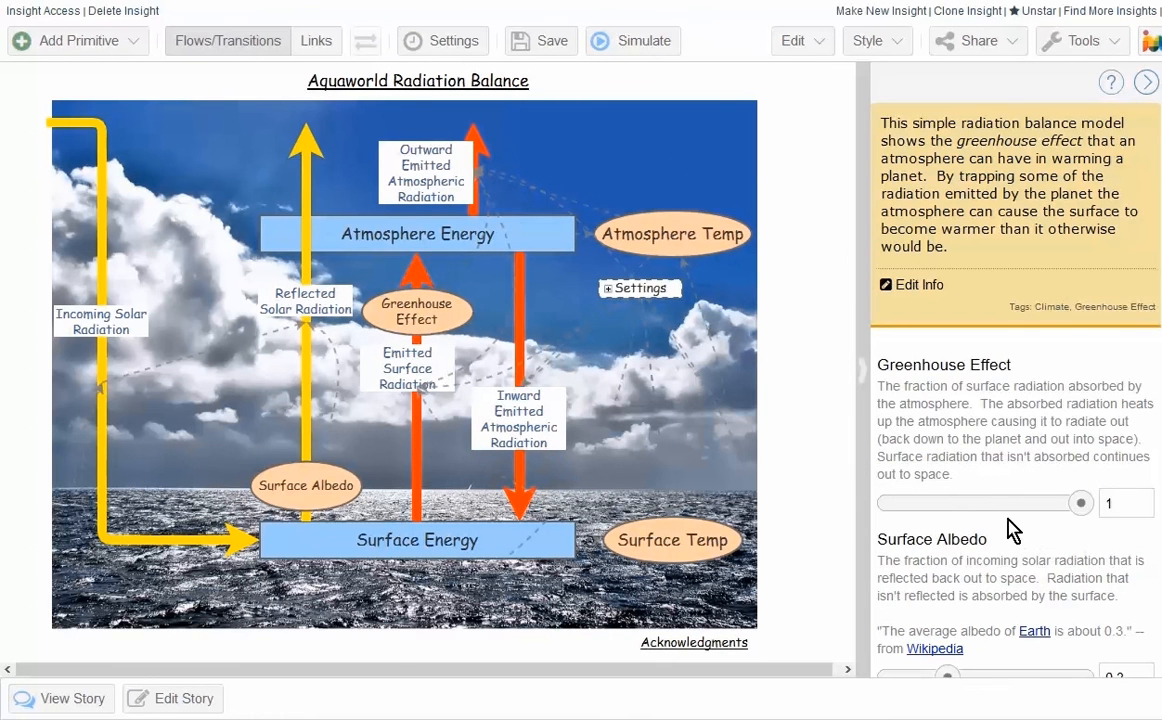
Step: Set Surface Albedo to 0.7 in the version of the model without the converter, and save it
scroll(996, 518, "down", 1)
left_click_drag(943, 580, 1023, 583)
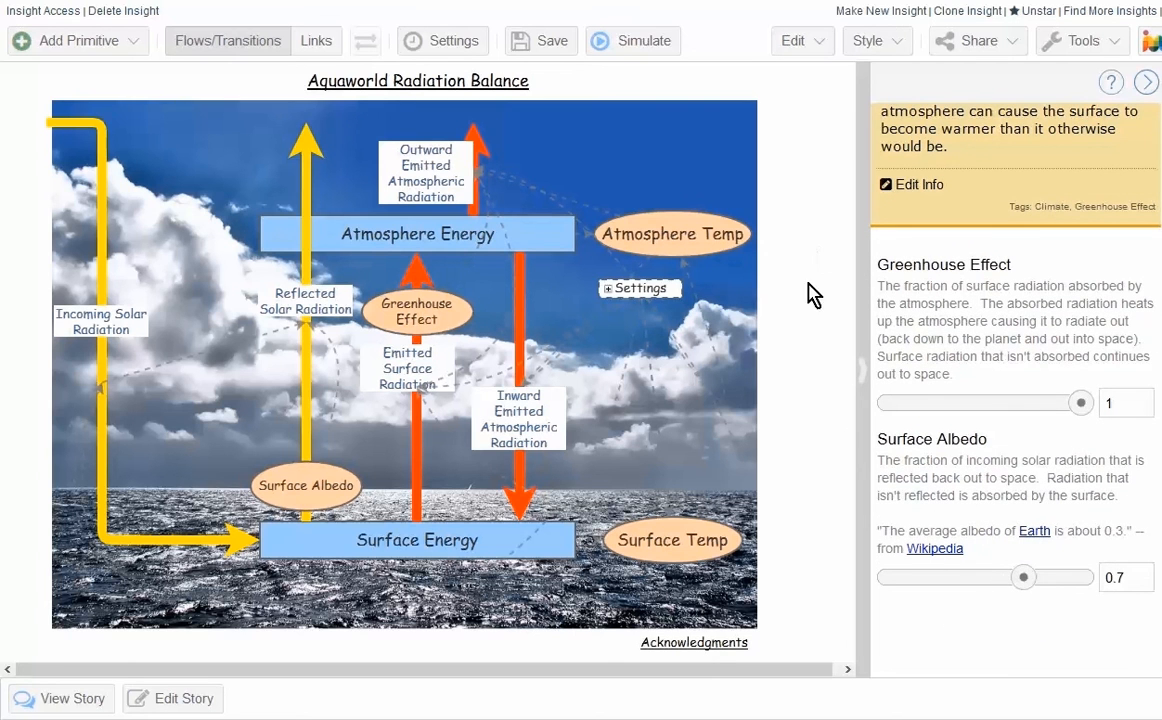
key("ctrl+s")
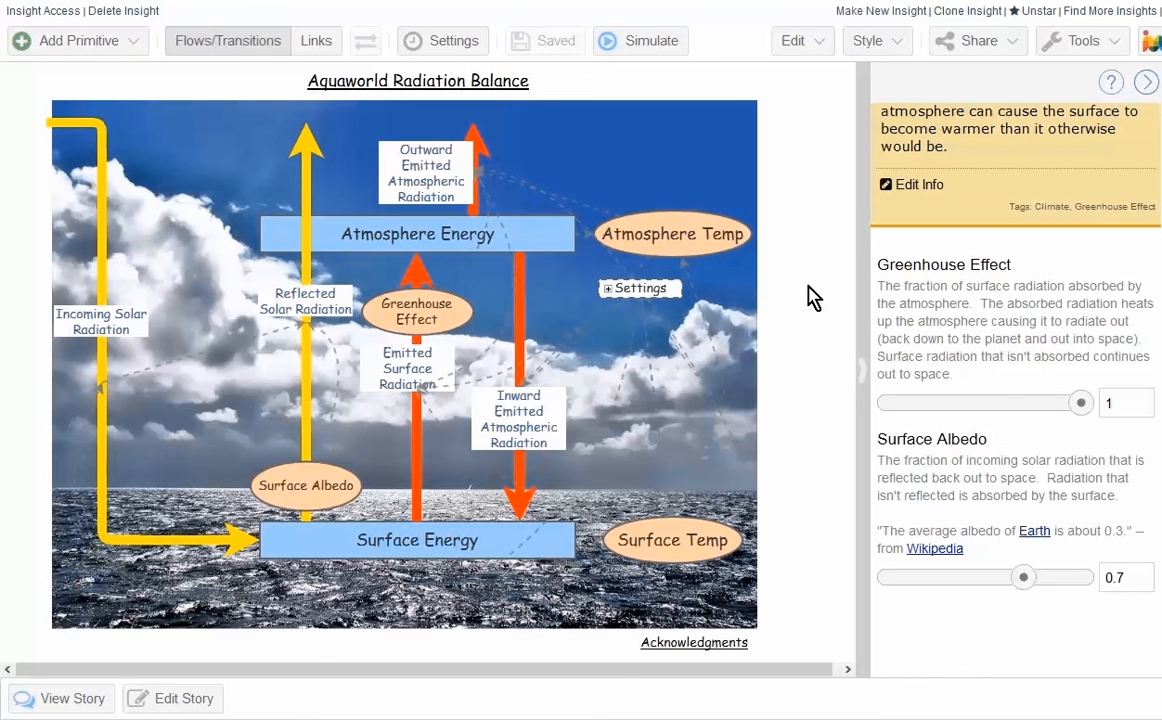
Step: Simulate the fixed-albedo model for comparison, and close the simulation results of the converter model
left_click(645, 40)
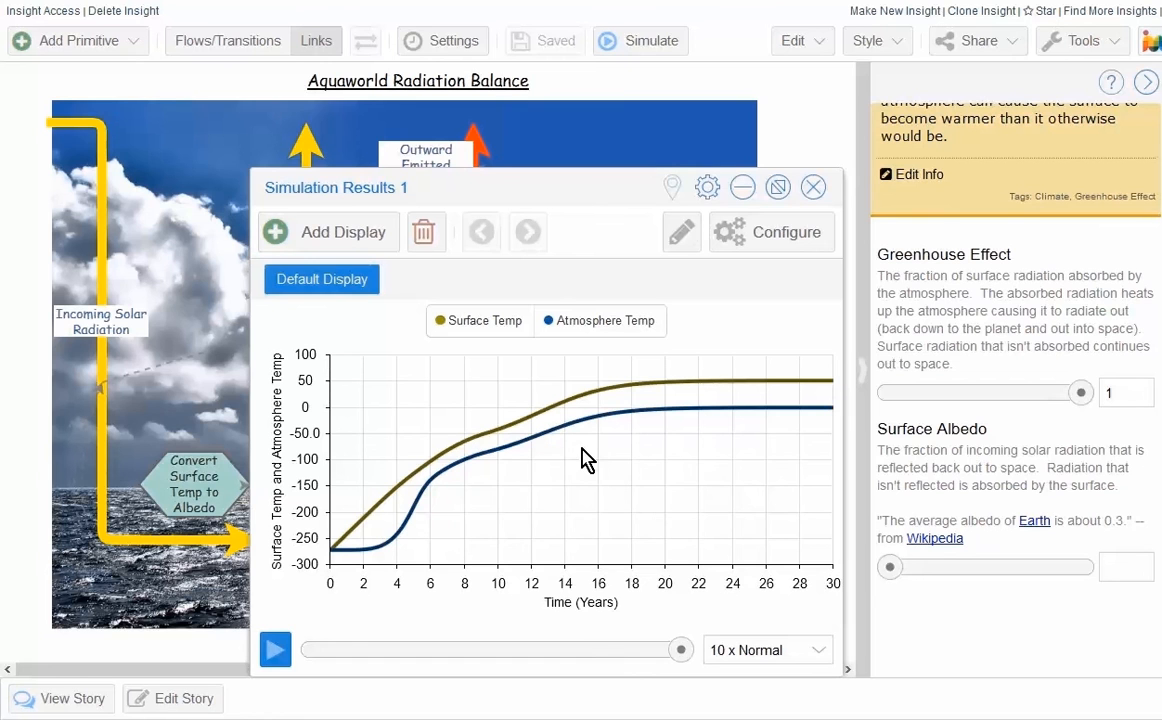
left_click(813, 188)
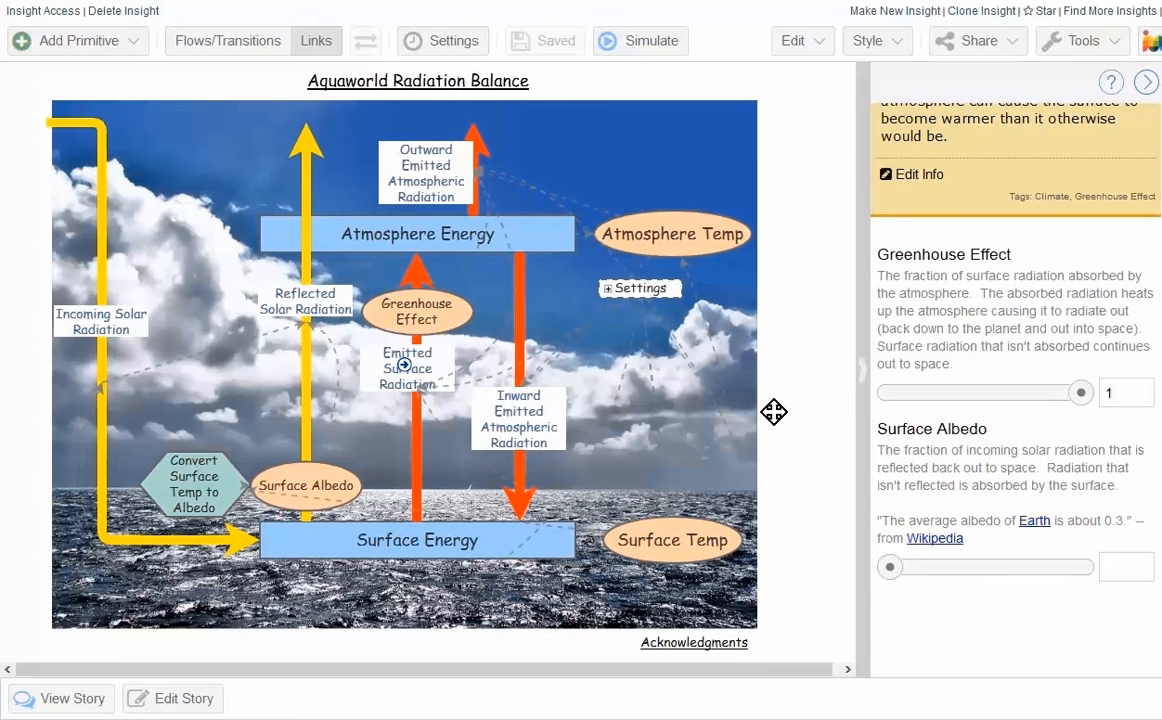